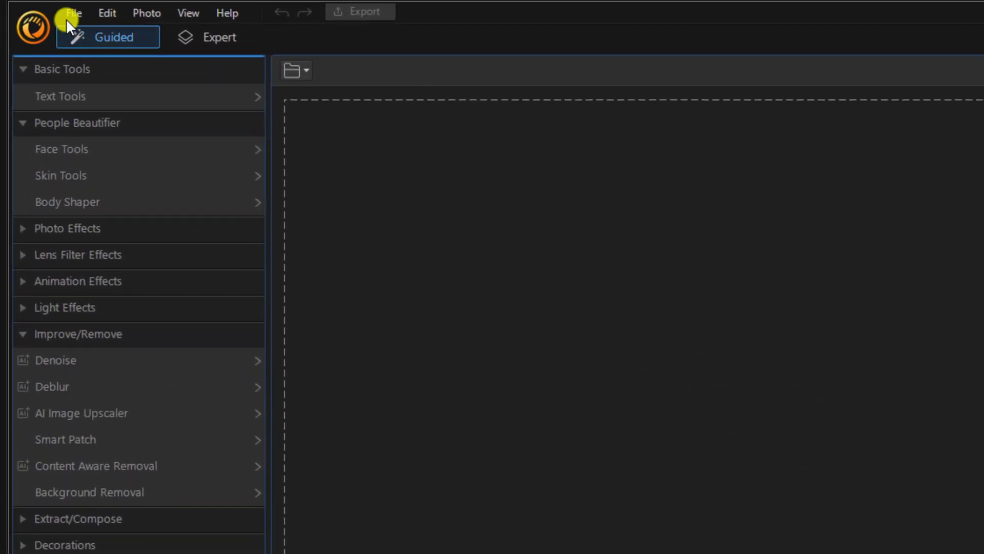
Import the NYC.jpg skyline photo from disk into PhotoDirector.
left_click(70, 13)
mouse_move(78, 49)
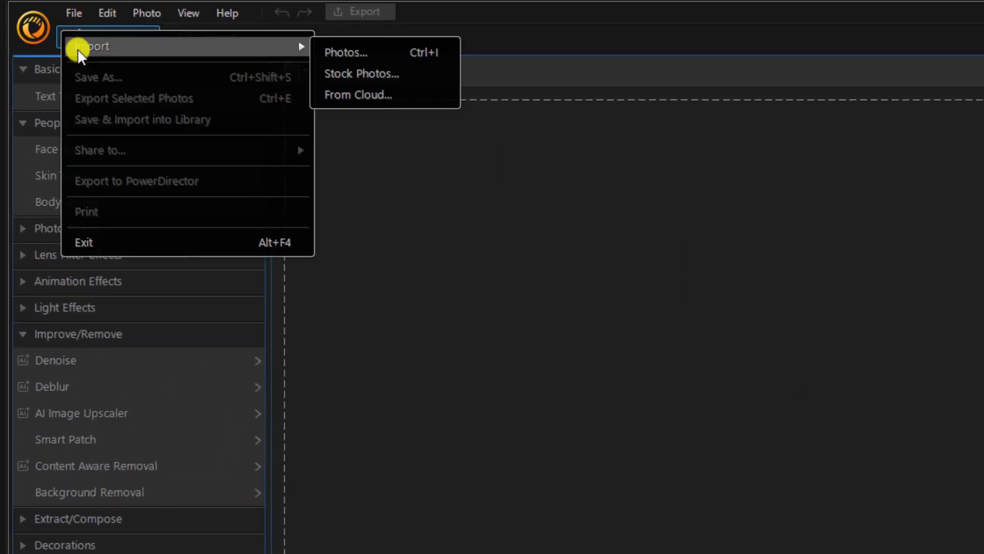
left_click(382, 50)
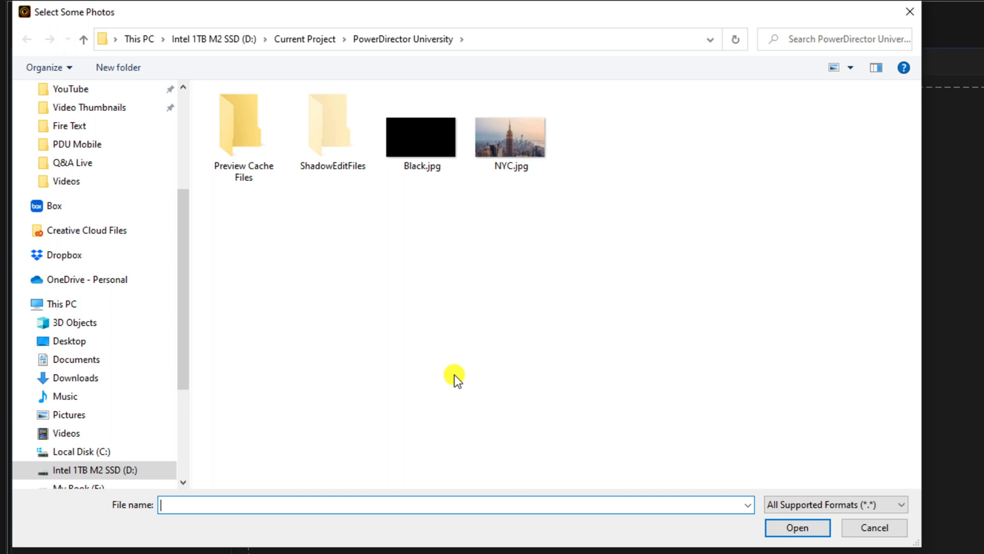
left_click(515, 151)
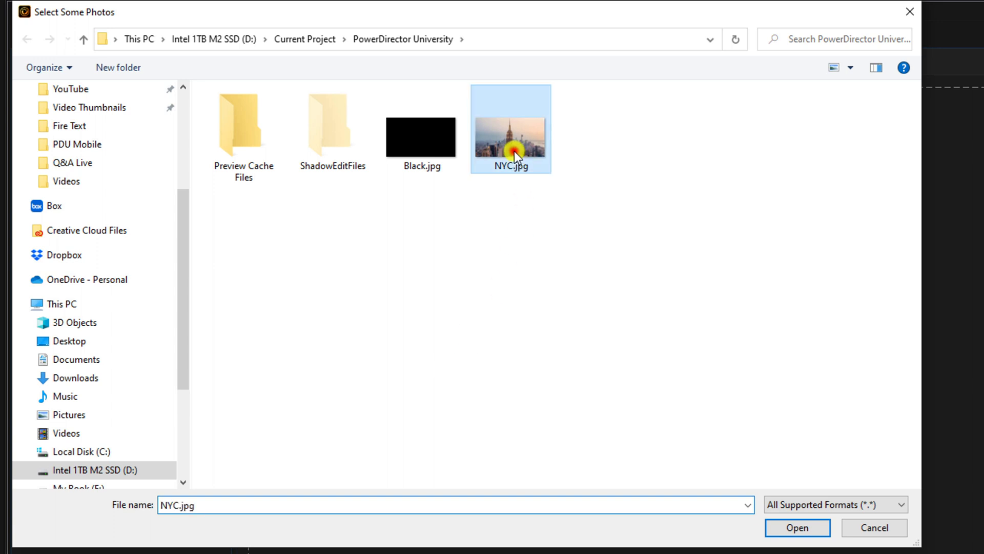
left_click(811, 528)
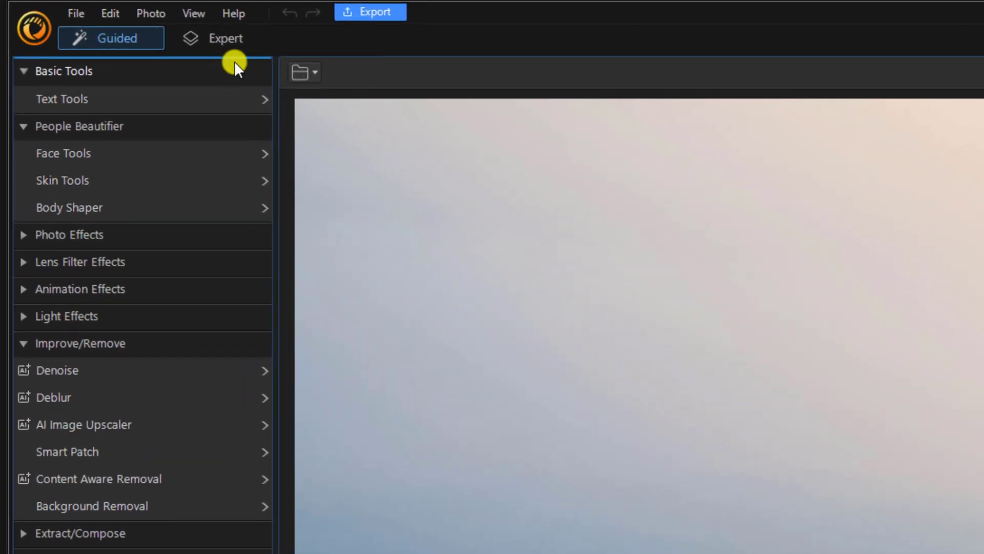
Switch to Expert editing, pick the Text tool, and select the font size value.
left_click(252, 41)
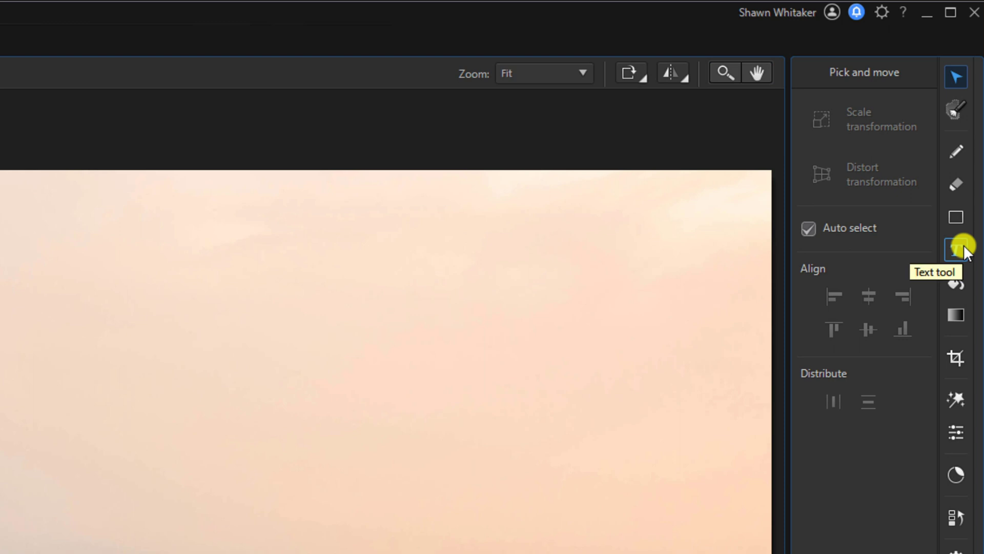
left_click(962, 246)
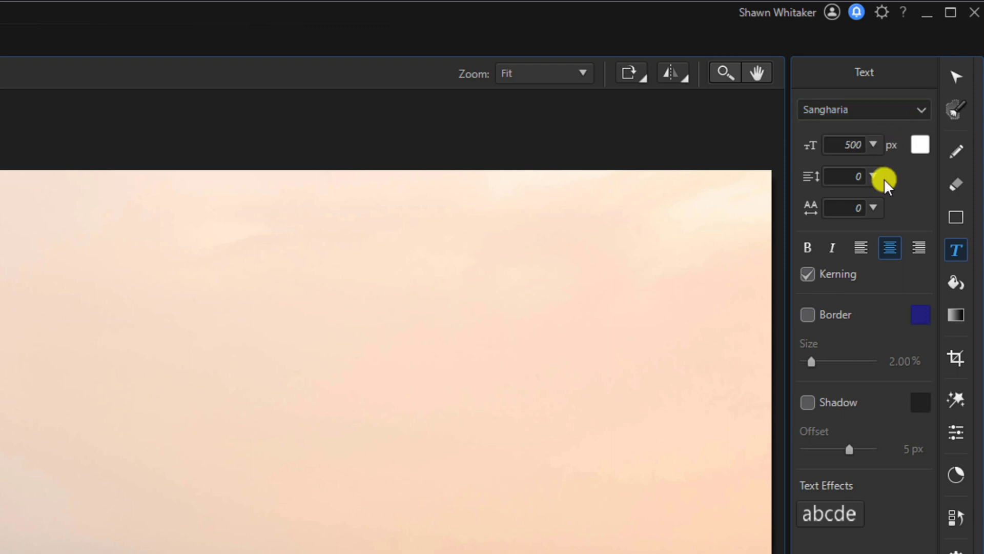
double_click(837, 146)
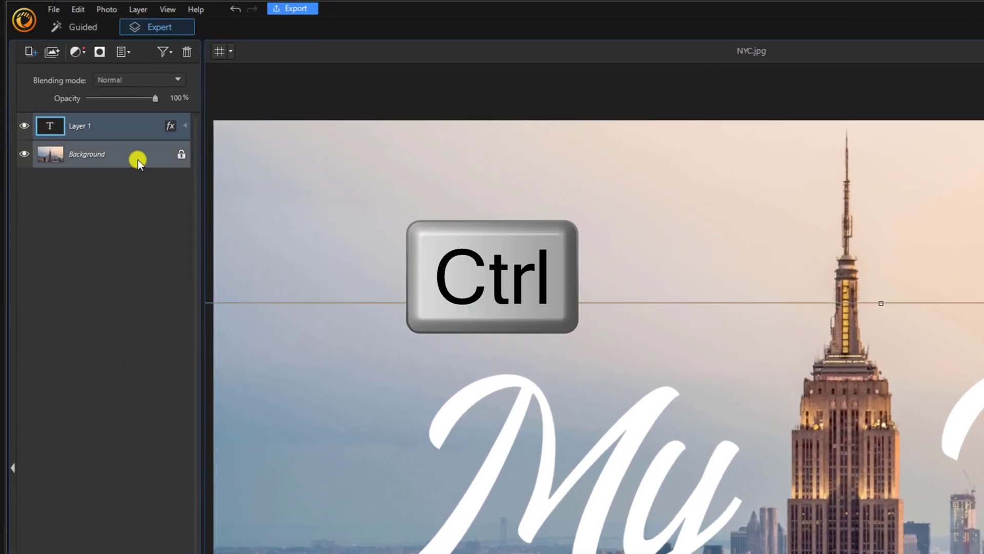
Select the Background and My Vlog layers together and apply Merge Selected.
left_click(135, 159, "ctrl")
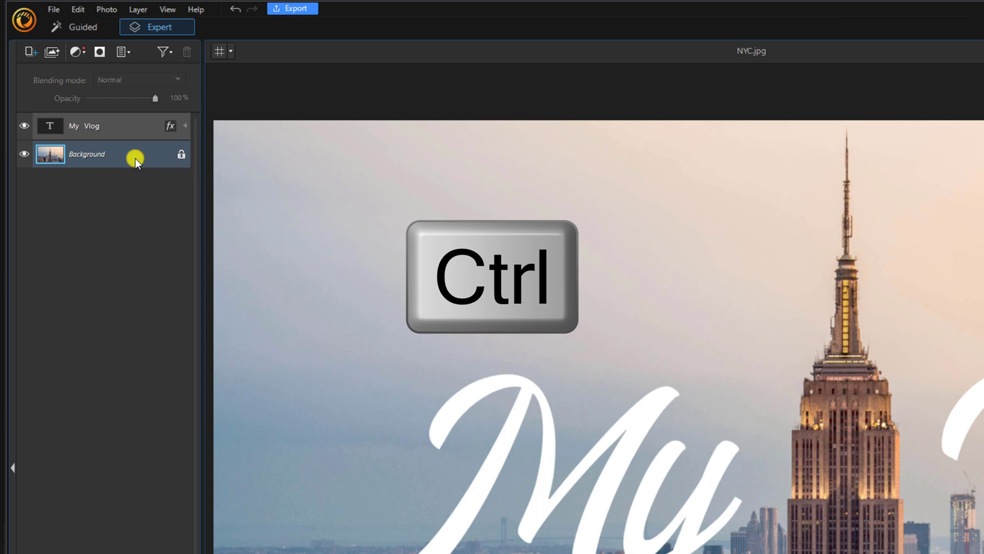
left_click(122, 132, "ctrl")
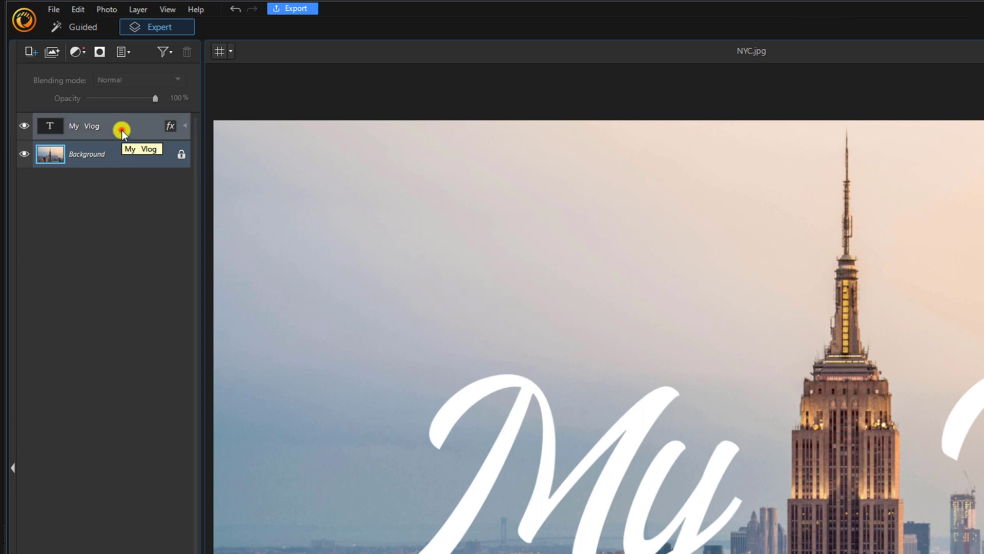
left_click(122, 130, "ctrl")
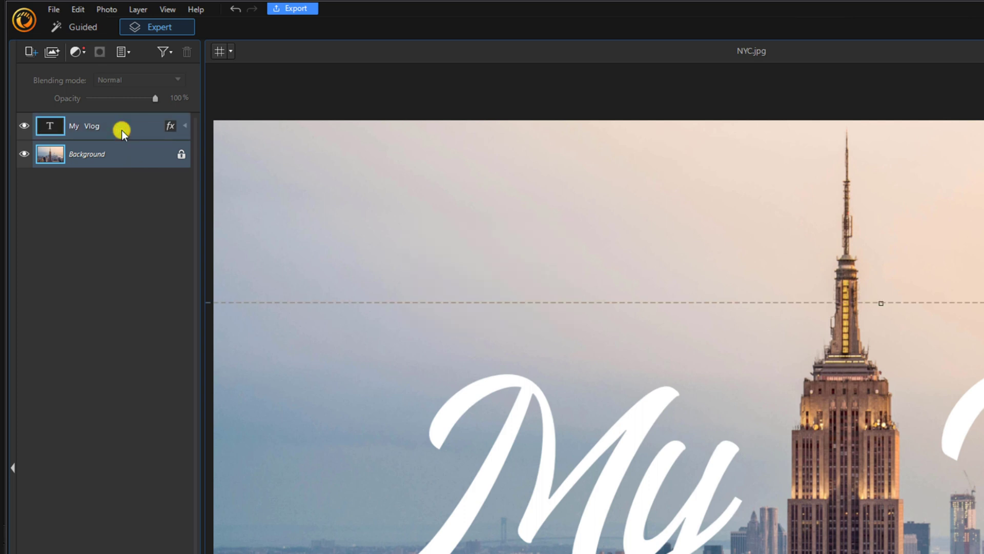
left_click(131, 54)
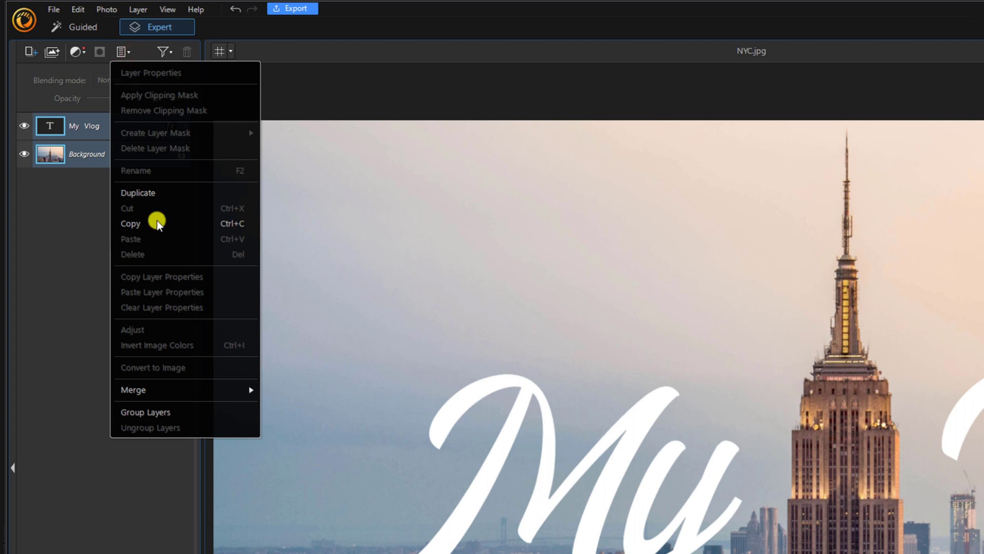
mouse_move(194, 392)
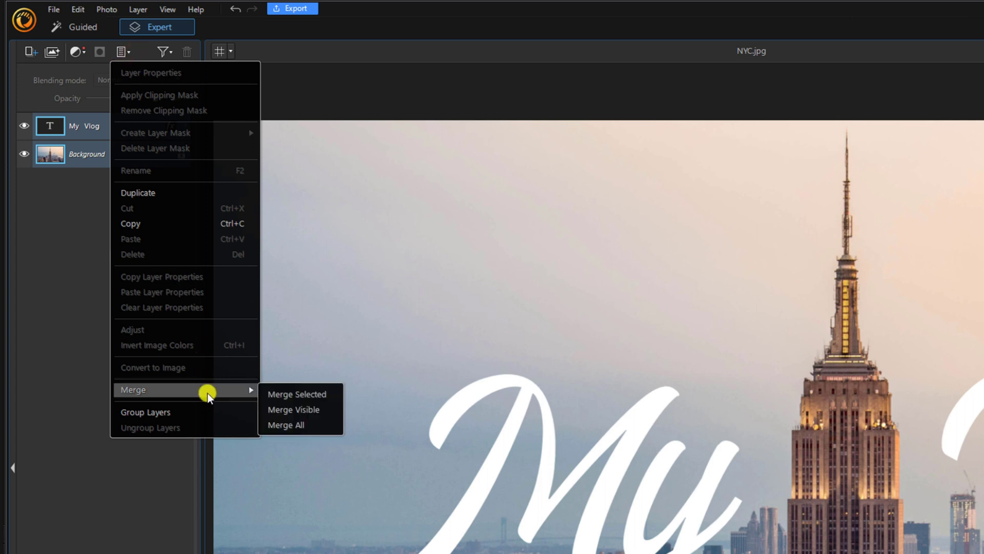
left_click(334, 394)
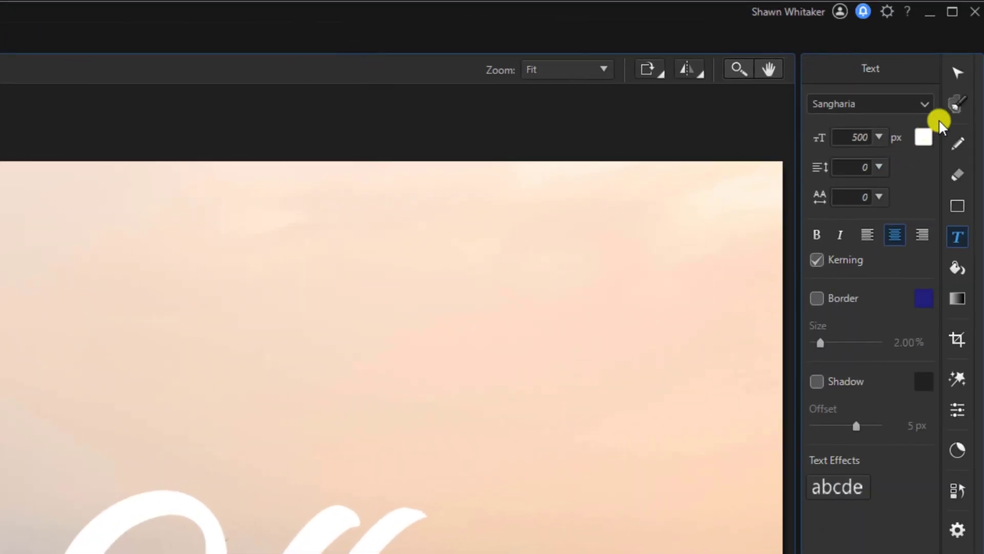
Choose the Magic Wand from the Select area tools.
left_click(967, 113)
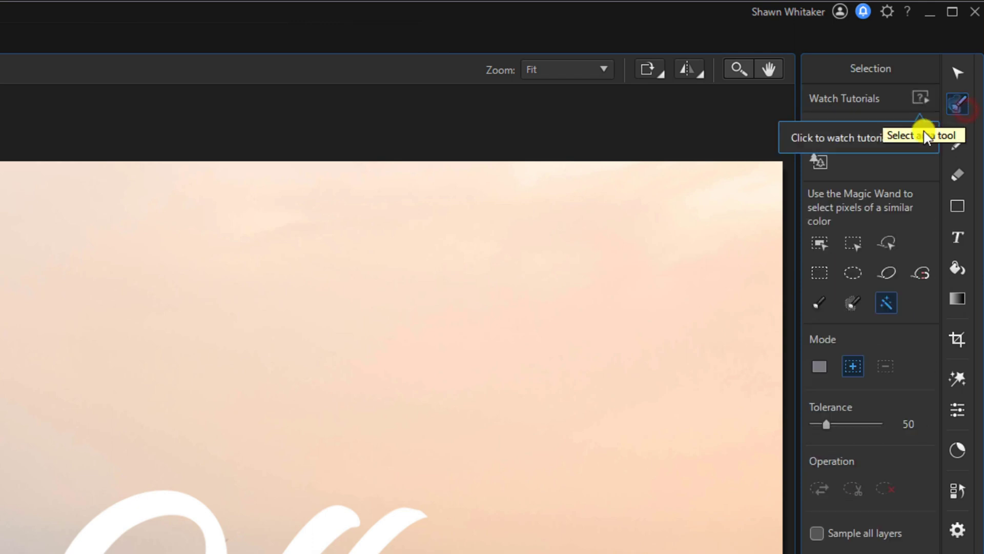
left_click(886, 304)
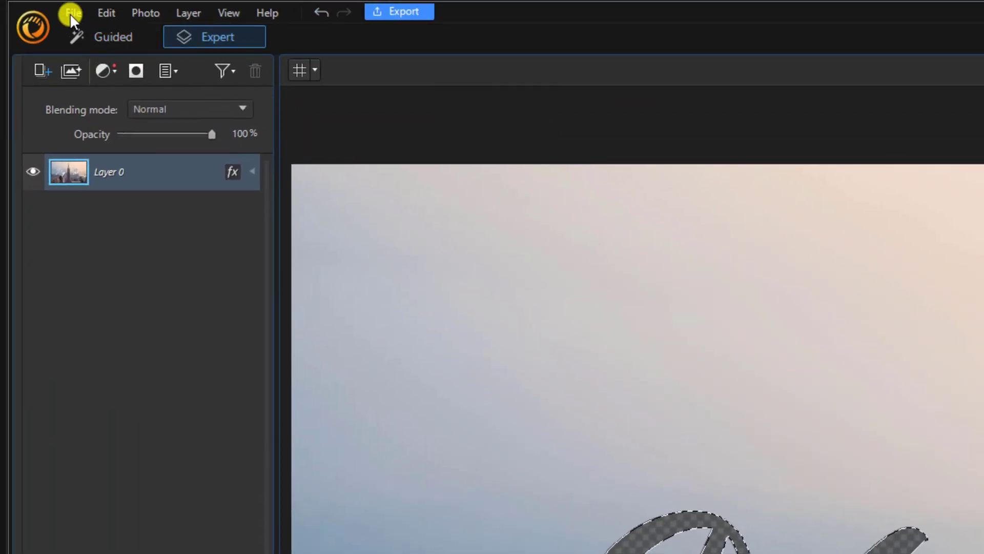
Export the edited image to PowerDirector and confirm saving the edits.
left_click(70, 13)
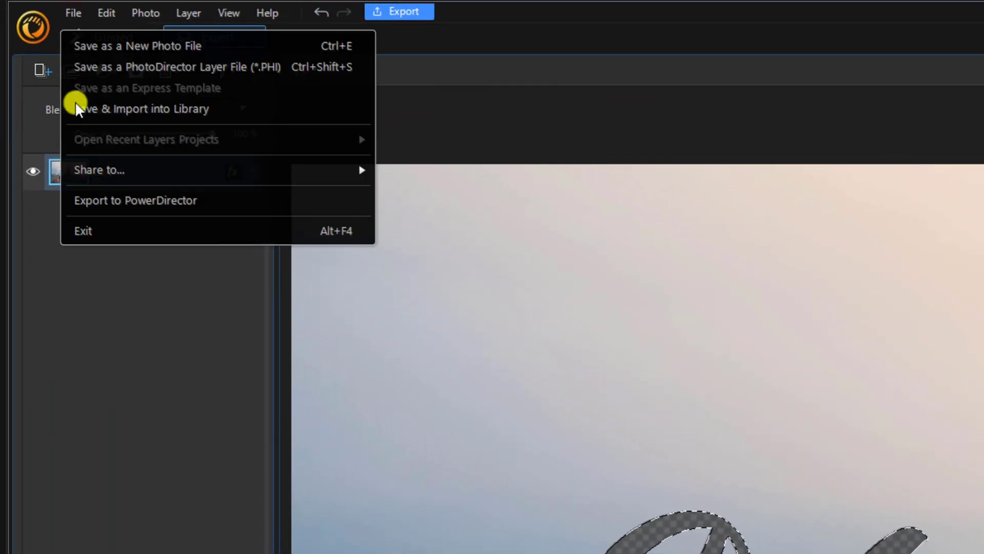
left_click(214, 207)
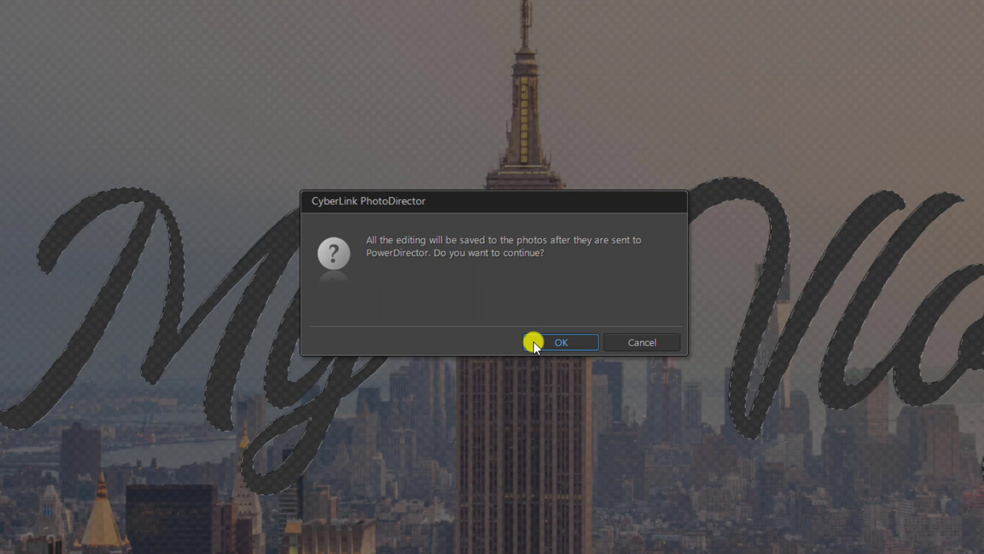
left_click(534, 342)
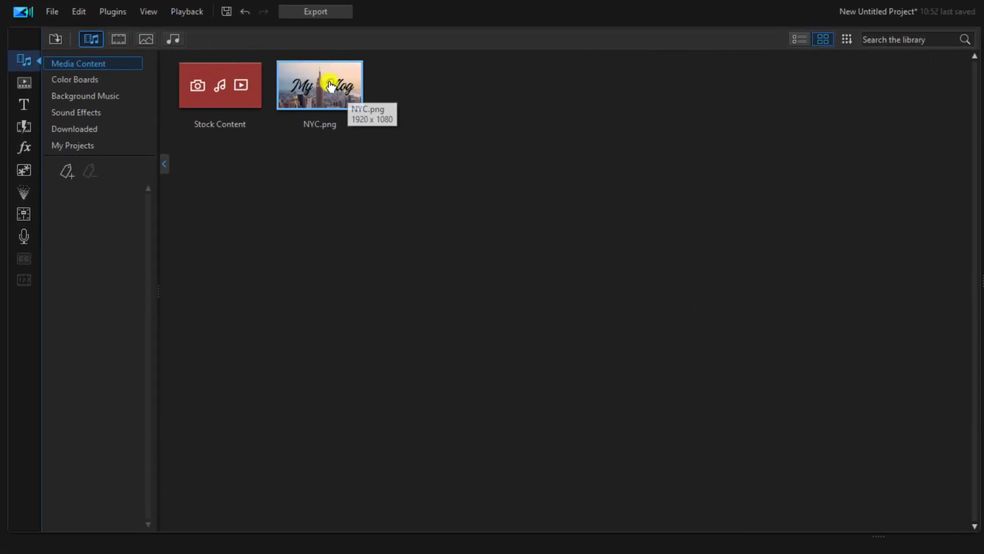
Drag the NYC.png thumbnail onto video track 3 at 00:00.
left_click(331, 86)
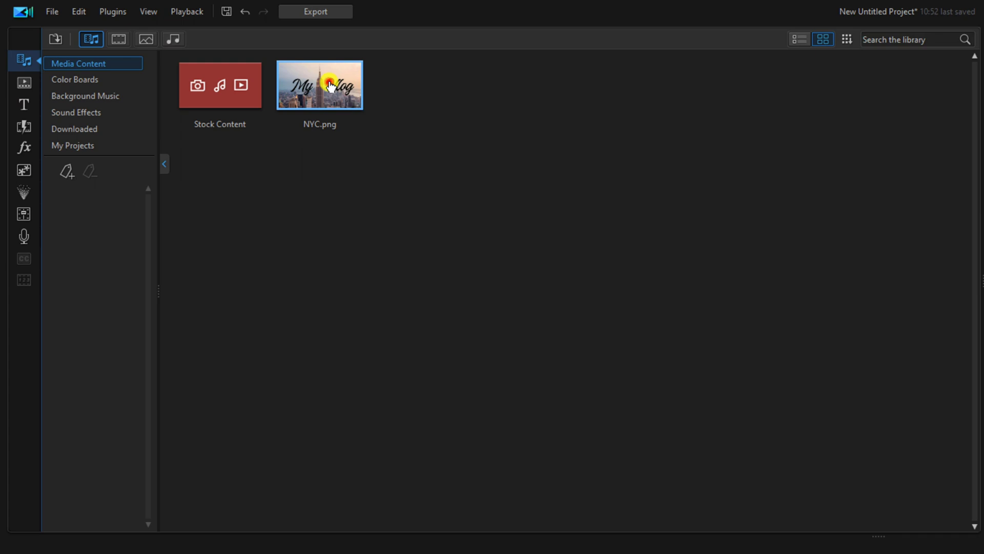
left_click_drag(330, 86, 88, 423)
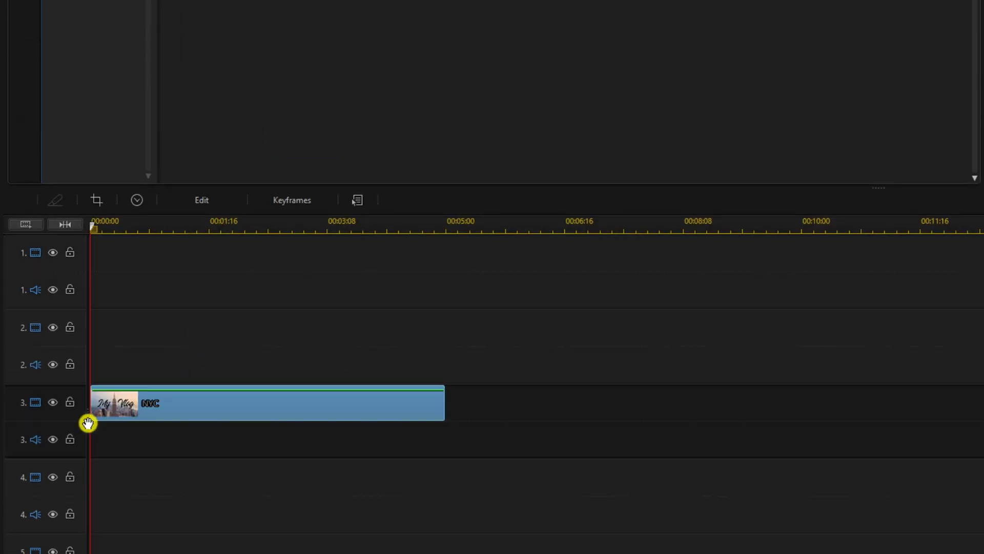
Change NYC.png's blending mode to Darken in the image editor.
left_click(211, 201)
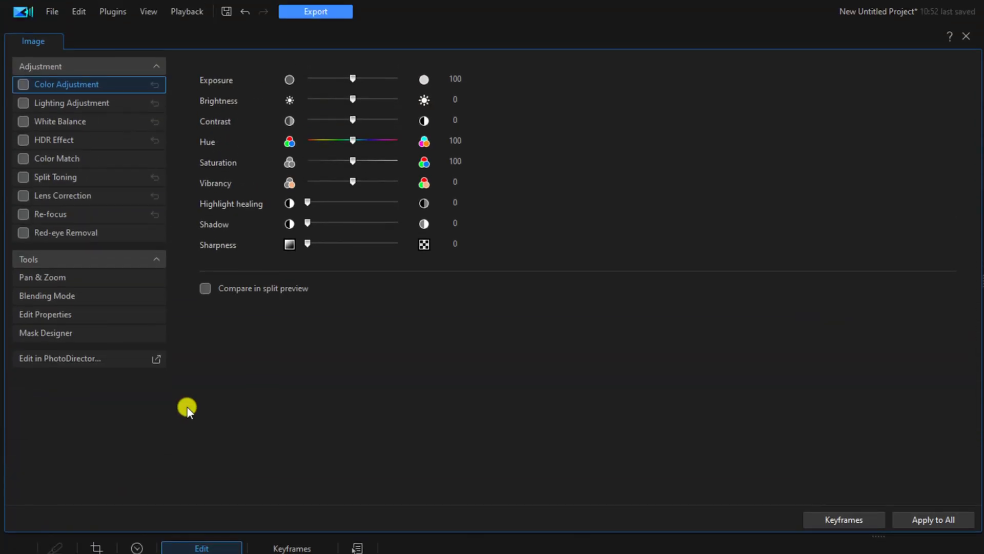
left_click(125, 296)
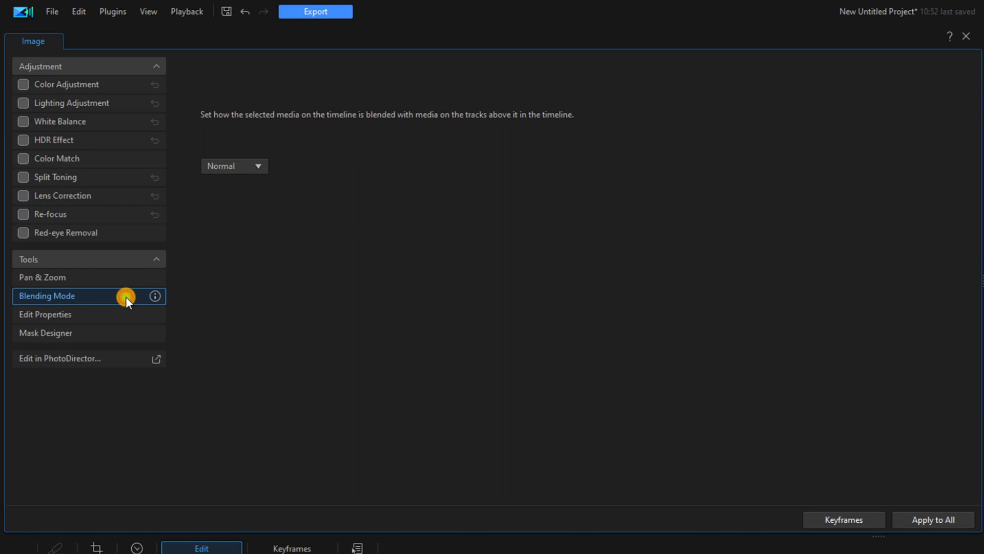
left_click(257, 167)
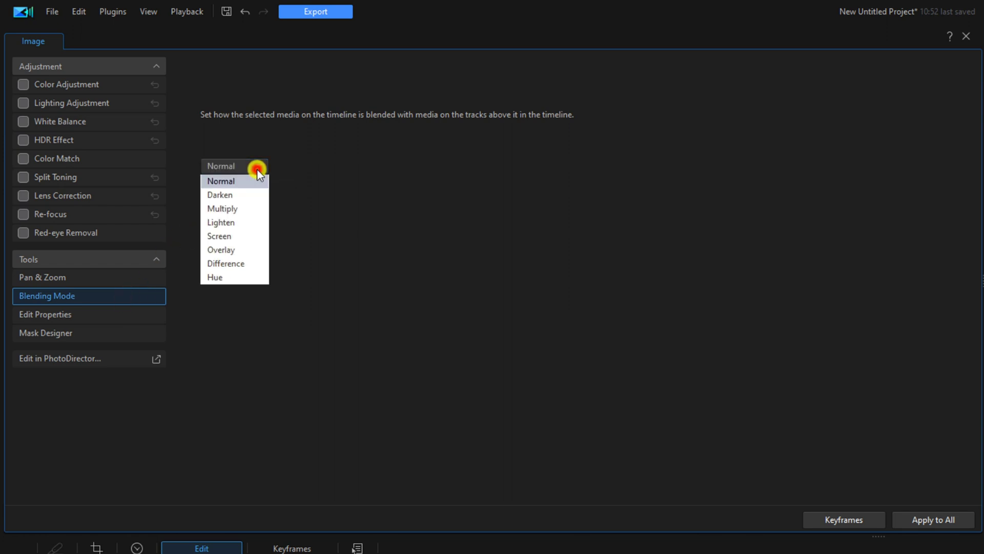
left_click(234, 196)
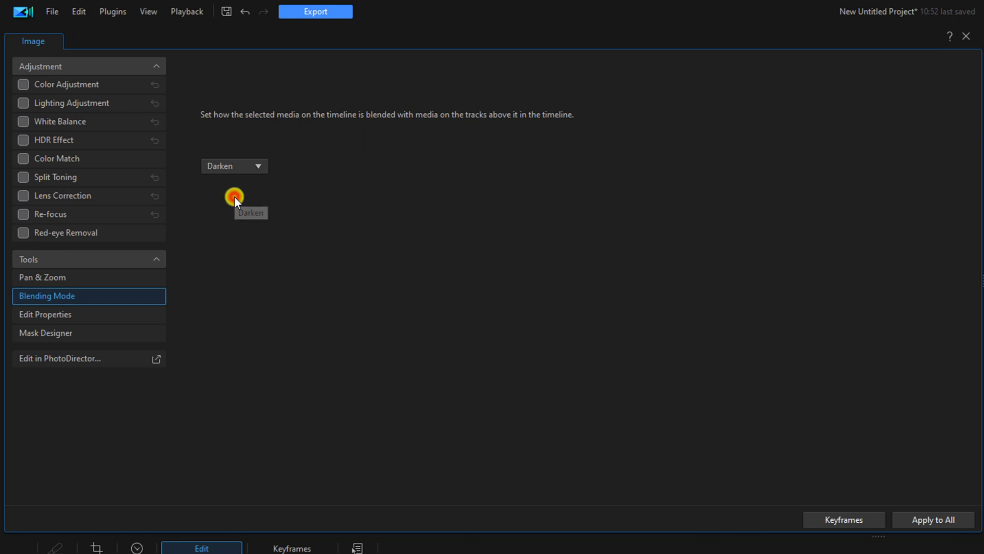
Close the Image panel, launch Paint Designer, and widen the pen to 28.
left_click(966, 38)
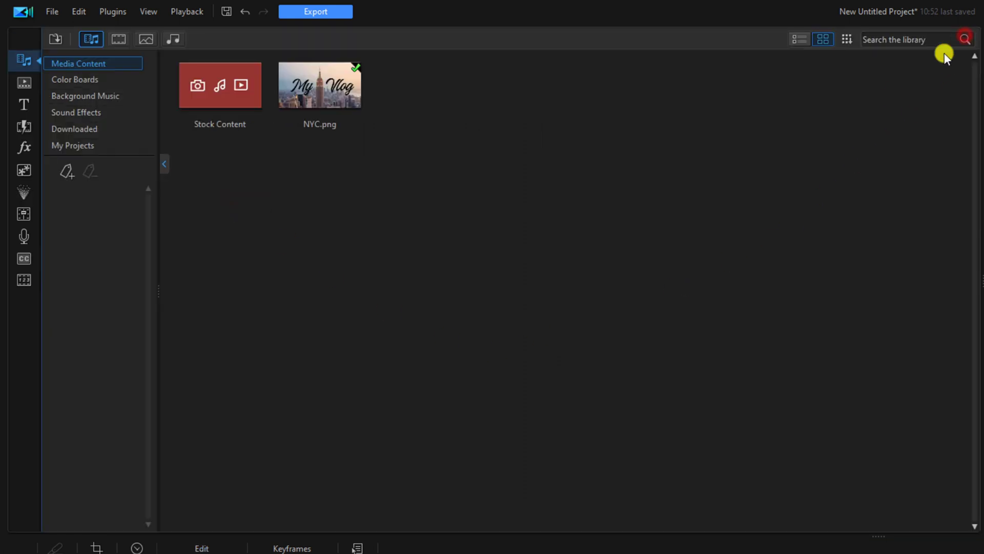
left_click(125, 12)
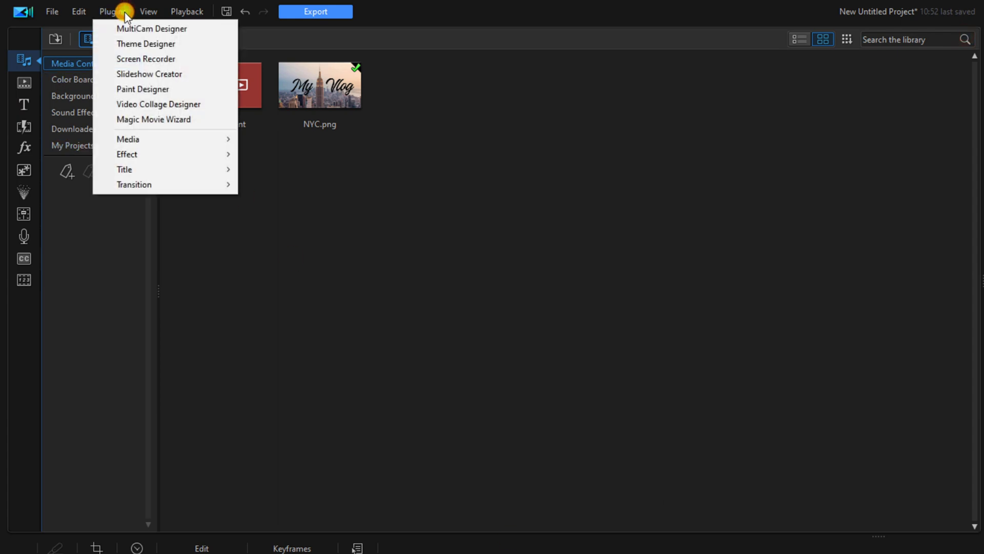
left_click(191, 87)
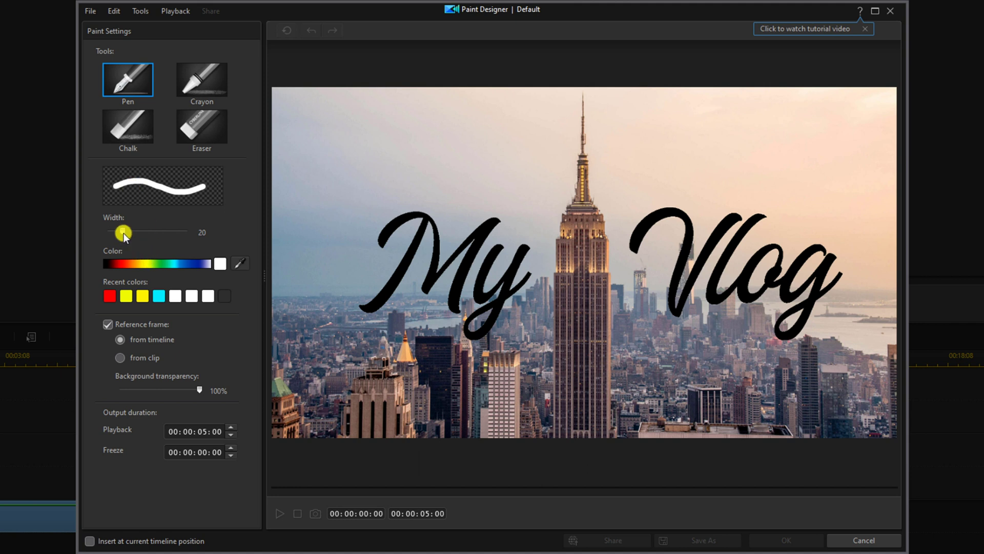
left_click_drag(124, 232, 130, 234)
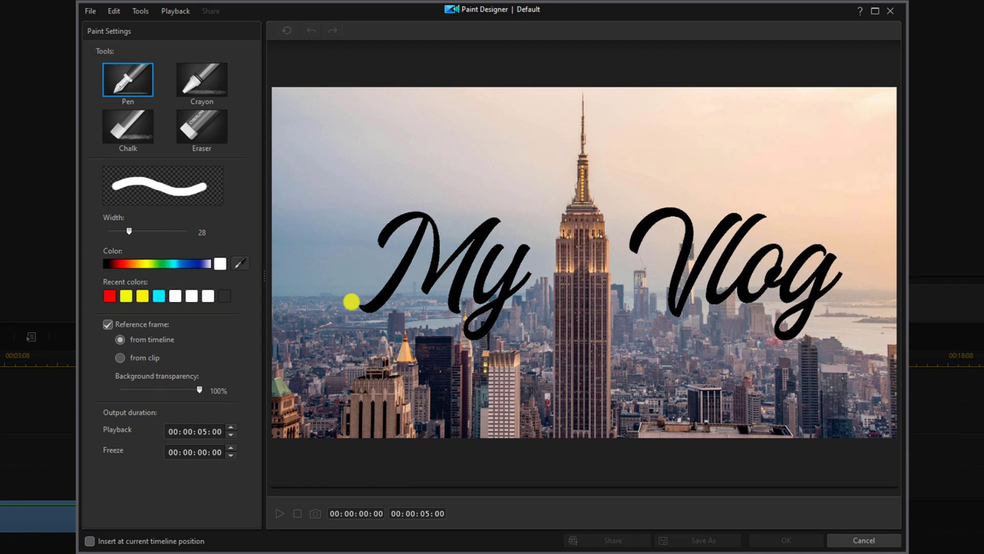
Trace the M and V of 'My Vlog' in white strokes and finish the drawing.
mouse_move(351, 301)
left_mouse_down()
mouse_move(370, 310)
mouse_move(424, 224)
left_mouse_up()
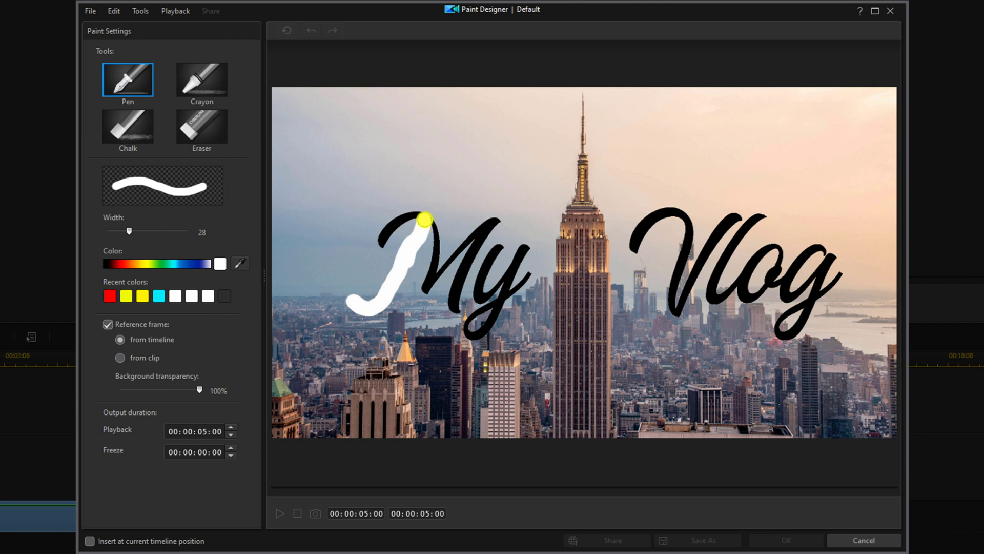
mouse_move(428, 214)
left_mouse_down()
mouse_move(416, 217)
mouse_move(432, 292)
mouse_move(483, 230)
mouse_move(453, 304)
mouse_move(528, 248)
mouse_move(468, 330)
mouse_move(539, 270)
left_mouse_up()
mouse_move(639, 264)
left_mouse_down()
mouse_move(663, 213)
mouse_move(685, 293)
mouse_move(786, 211)
mouse_move(710, 297)
mouse_move(817, 248)
mouse_move(789, 294)
mouse_move(800, 325)
mouse_move(854, 267)
left_mouse_up()
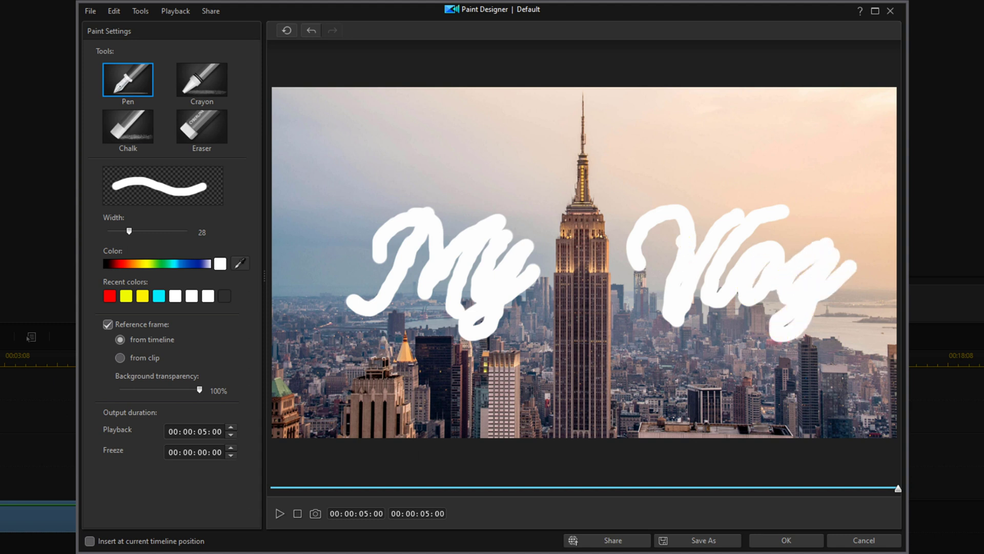
left_click(768, 541)
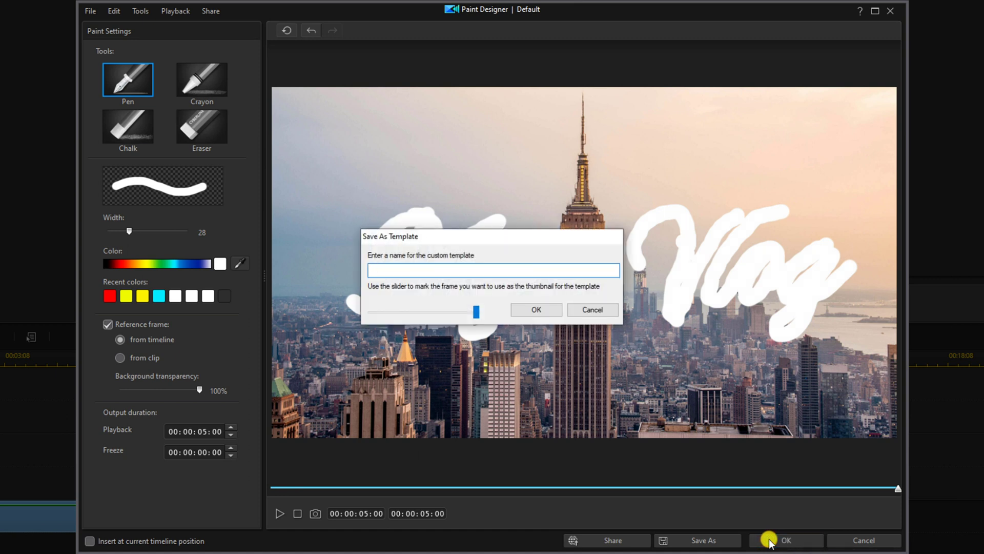
Confirm the template name 'My Vlog' to add it to the custom library.
left_click(514, 309)
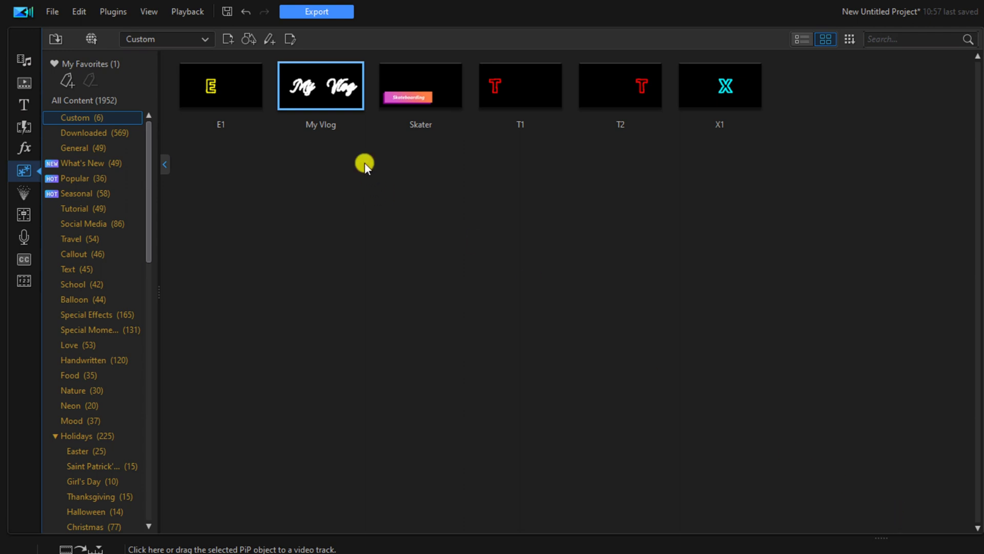
Drag the My Vlog paint template onto video track 2, above the NYC photo.
left_click(325, 89)
left_click_drag(324, 89, 73, 291)
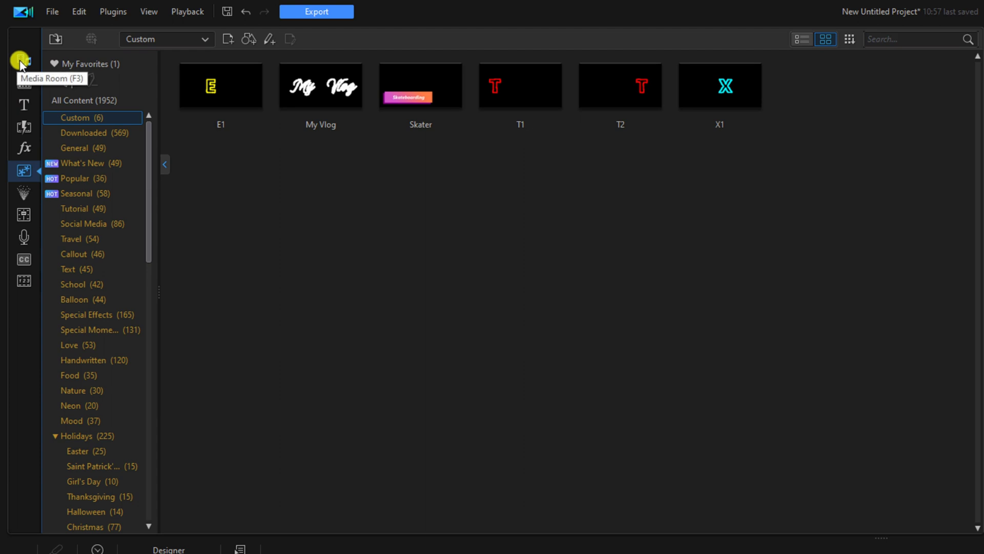
Import NYC.jpg via File > Import > Media Files and drop it onto video track 1.
left_click(20, 62)
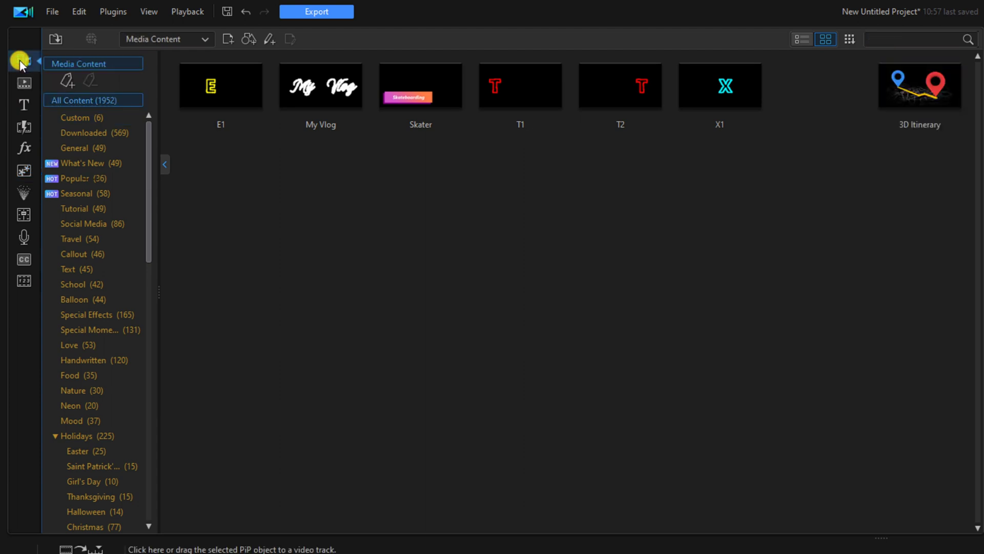
left_click(53, 13)
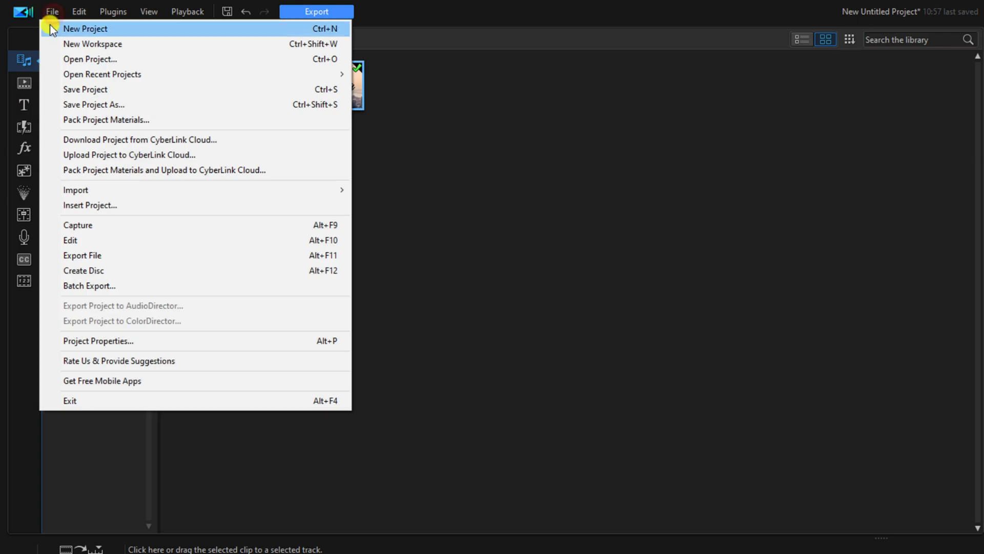
mouse_move(71, 191)
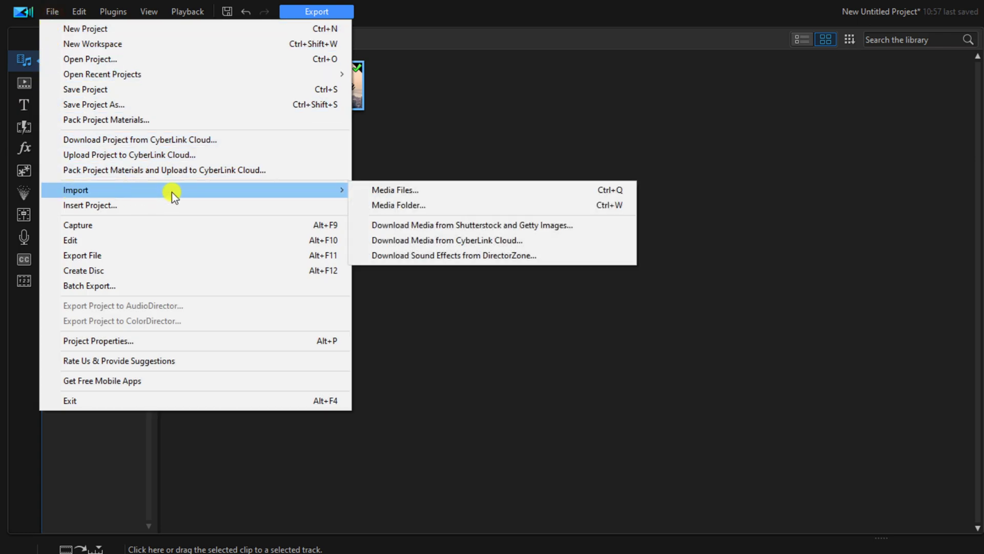
left_click(429, 189)
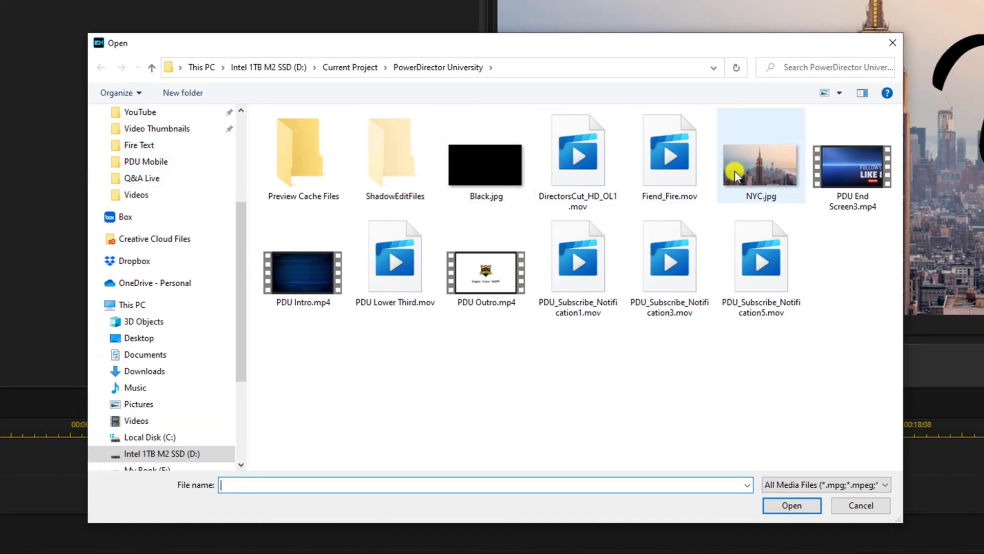
left_click(734, 171)
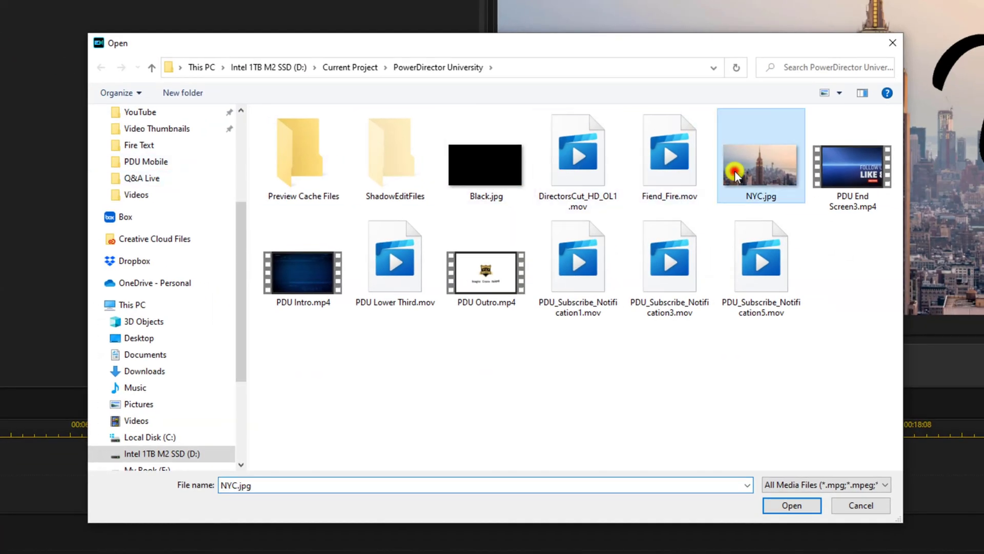
left_click(768, 507)
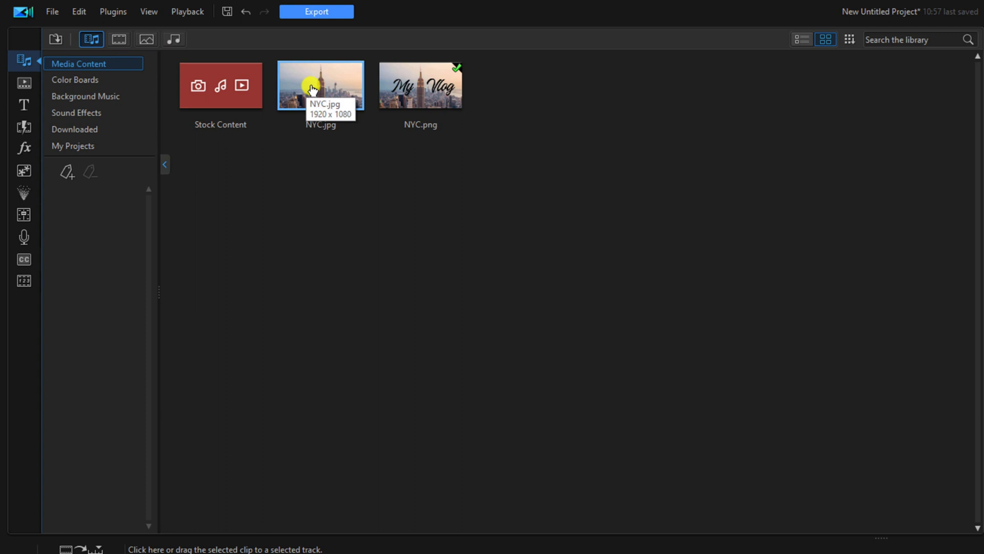
left_click_drag(312, 89, 97, 553)
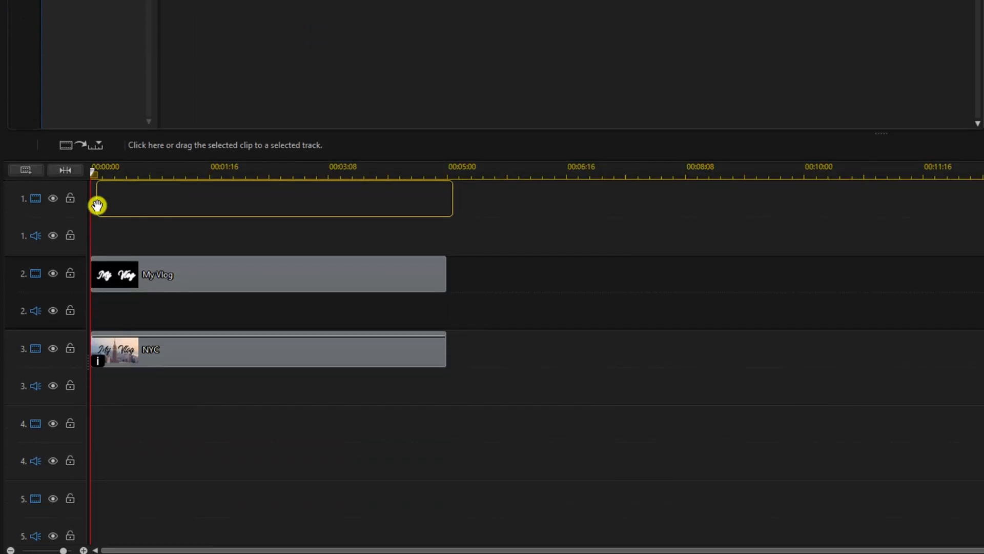
left_click_drag(97, 206, 121, 244)
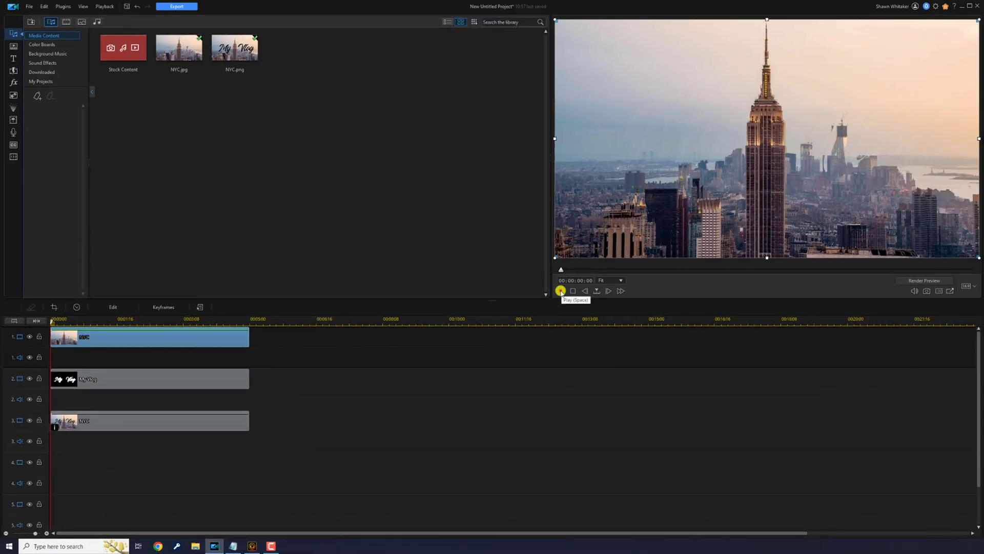
Play the stacked project to watch the white 'My Vlog' script draw over the skyline.
left_click(561, 290)
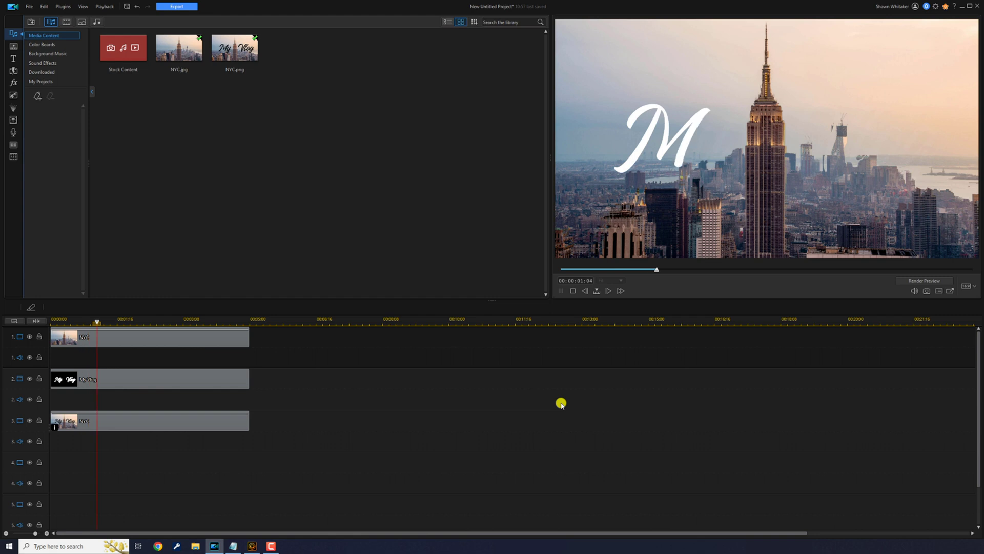